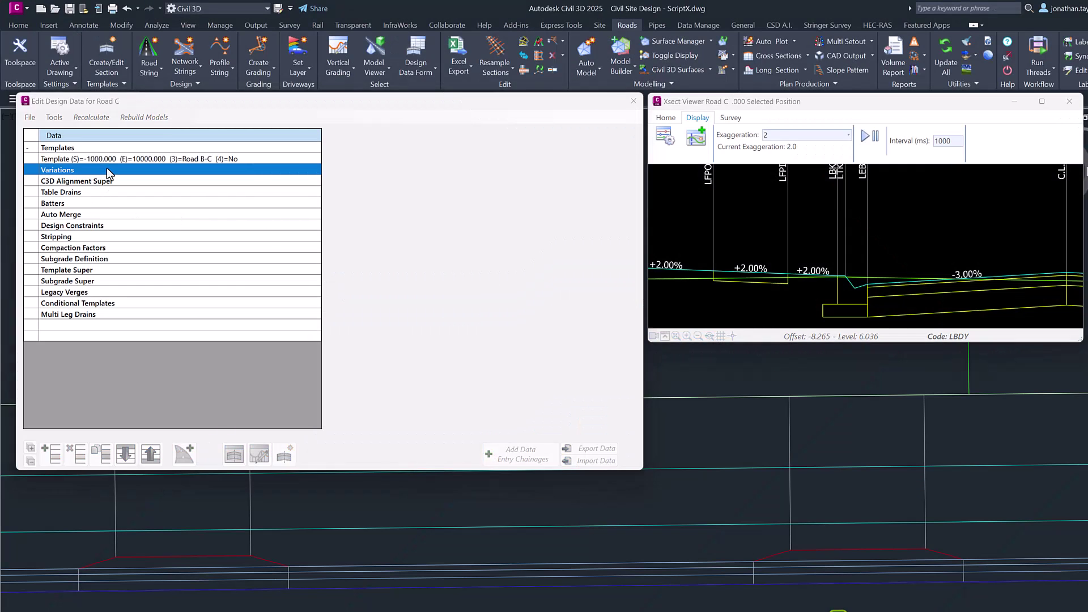
- Add a Modify - Layback Crossing custom variation with default LBK, height .06, width .57, length 3.0
{"action": "left_click", "coordinate": [561, 144]}
{"action": "double_click", "coordinate": [561, 144]}
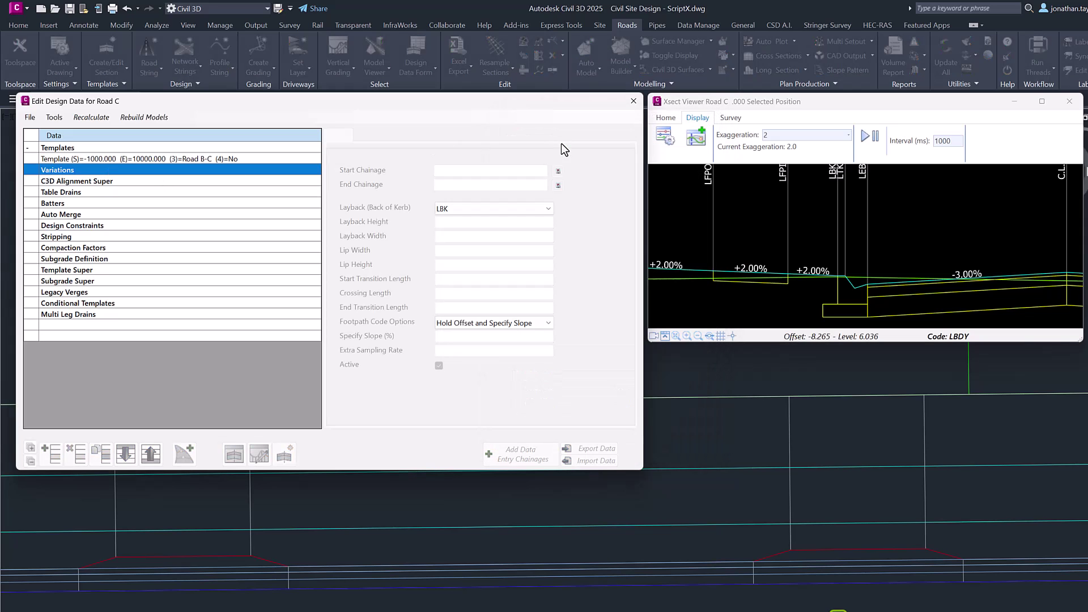
{"action": "left_click", "coordinate": [422, 298]}
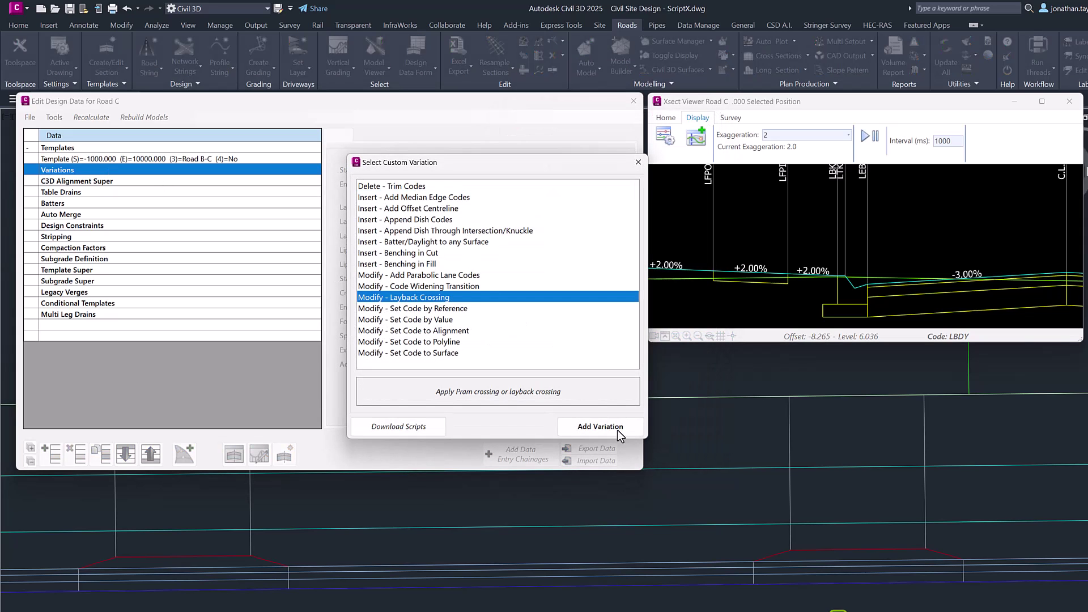
{"action": "left_click", "coordinate": [614, 434]}
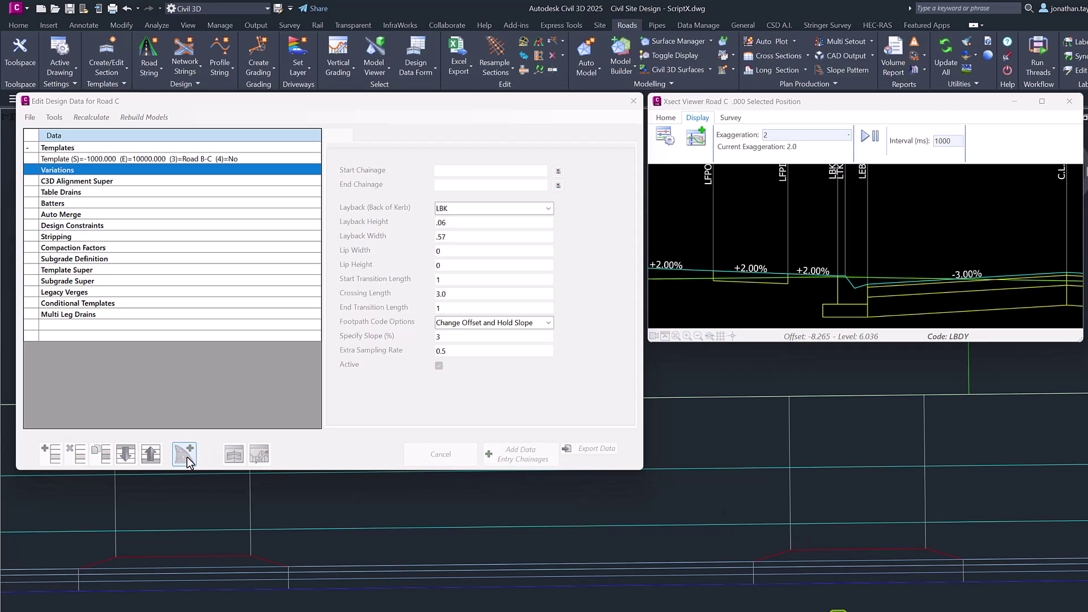
- Add a drawing-picked entry chainage and set the crossing's start chainage to 177.748
{"action": "left_click", "coordinate": [185, 457]}
{"action": "left_click", "coordinate": [814, 413]}
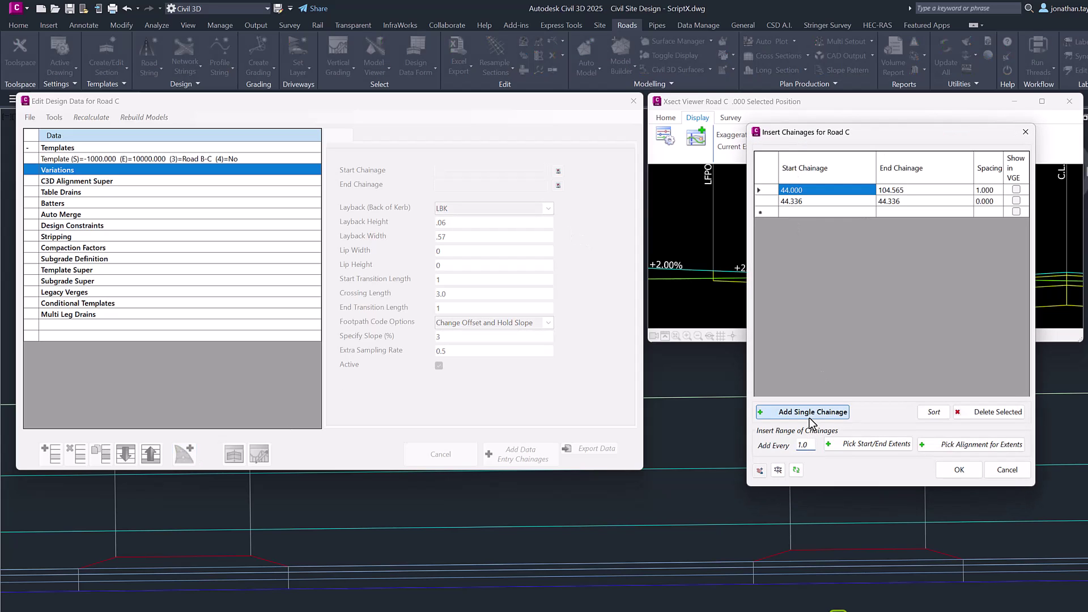
{"action": "left_click", "coordinate": [754, 562]}
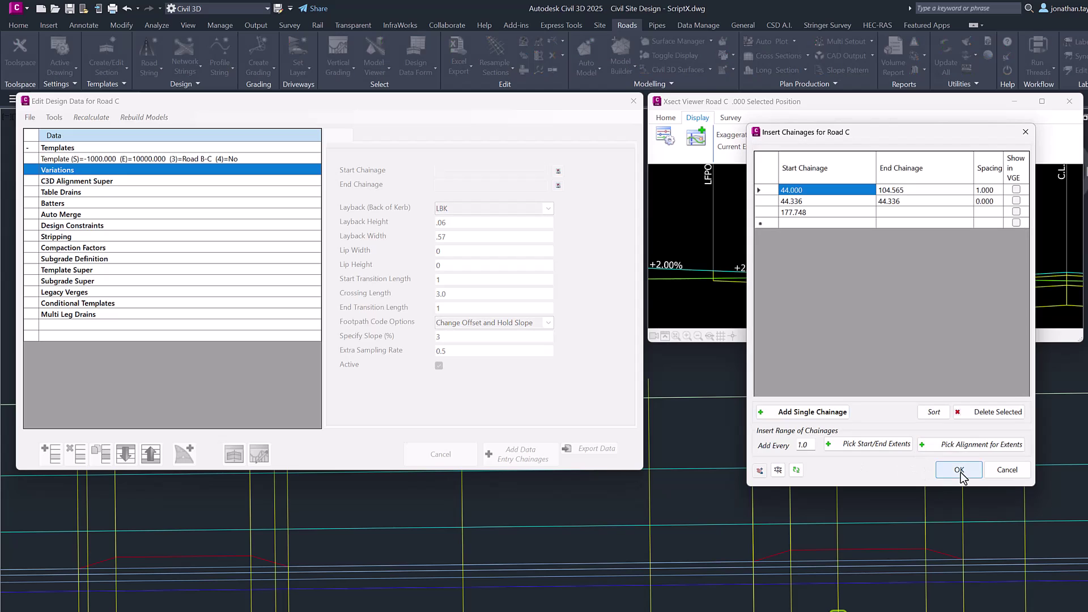
{"action": "left_click", "coordinate": [966, 538]}
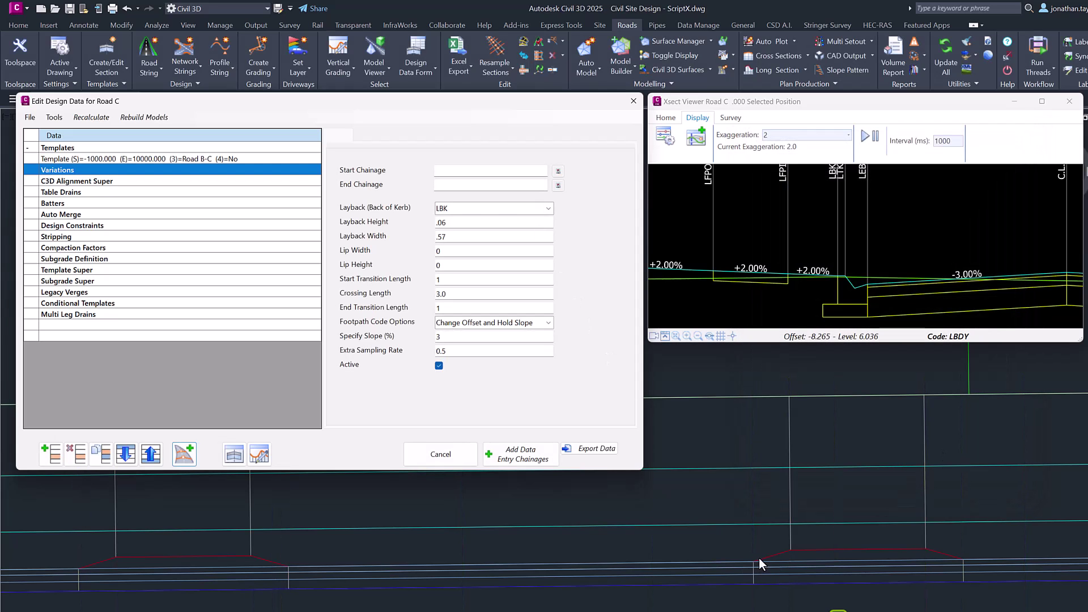
{"action": "left_click", "coordinate": [559, 171]}
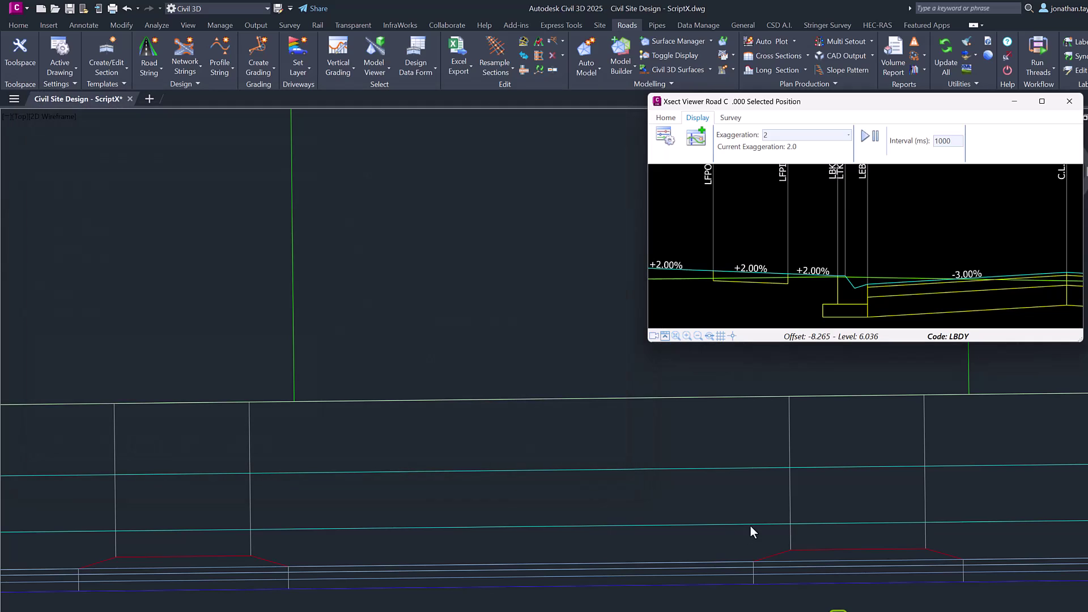
{"action": "left_click", "coordinate": [757, 557]}
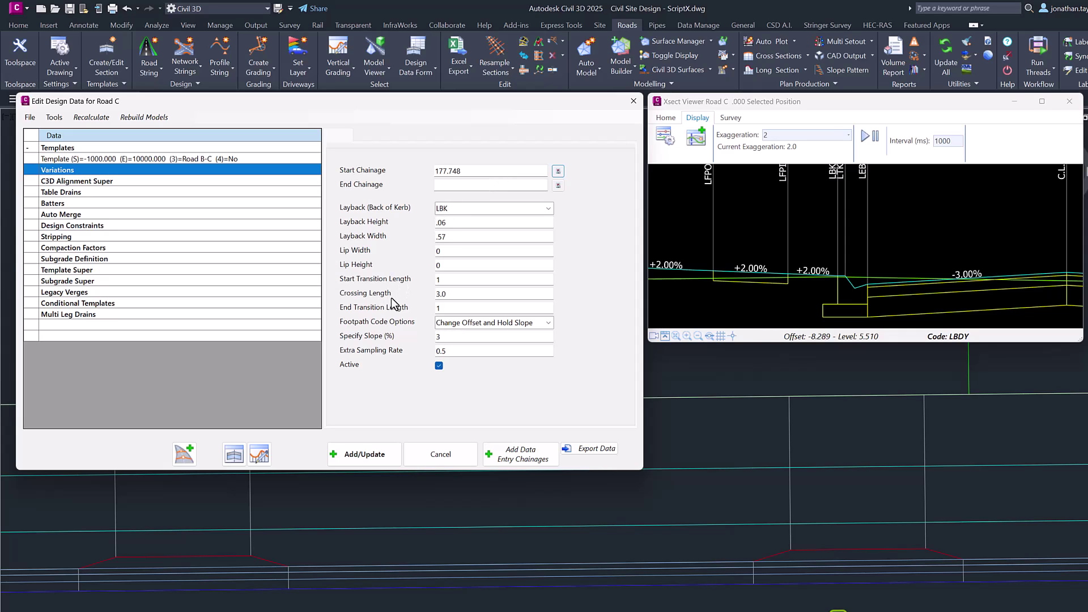
- Enter end chainage 195 and begin setting the layback width to .6
{"action": "left_click", "coordinate": [448, 184]}
{"action": "type", "text": "19"}
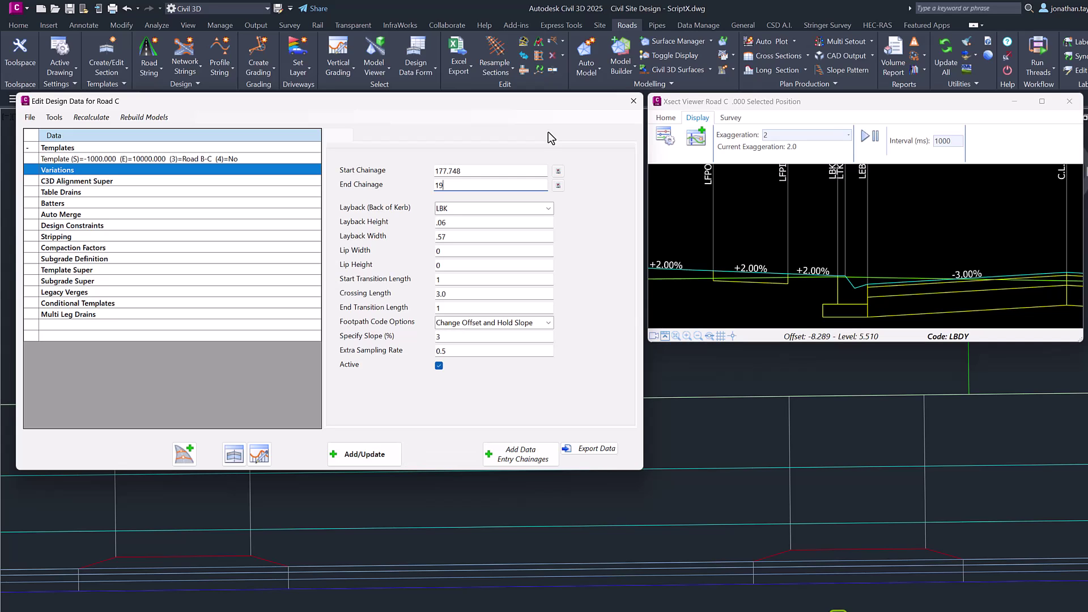
{"action": "type", "text": "5"}
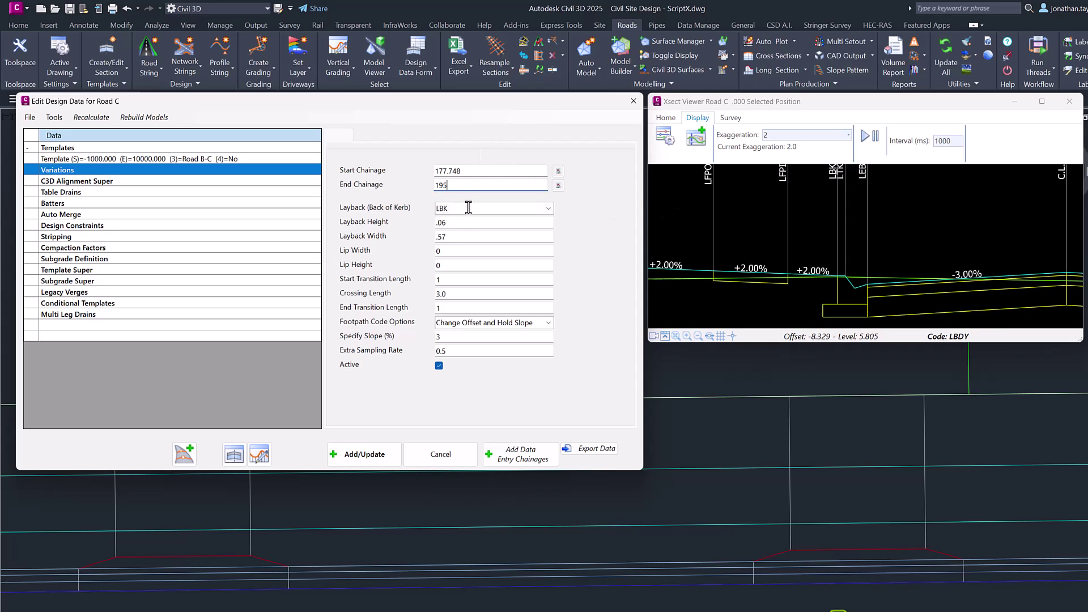
{"action": "left_click", "coordinate": [837, 230]}
{"action": "left_click", "coordinate": [467, 223]}
{"action": "key", "text": "Tab"}
{"action": "type", "text": "."}
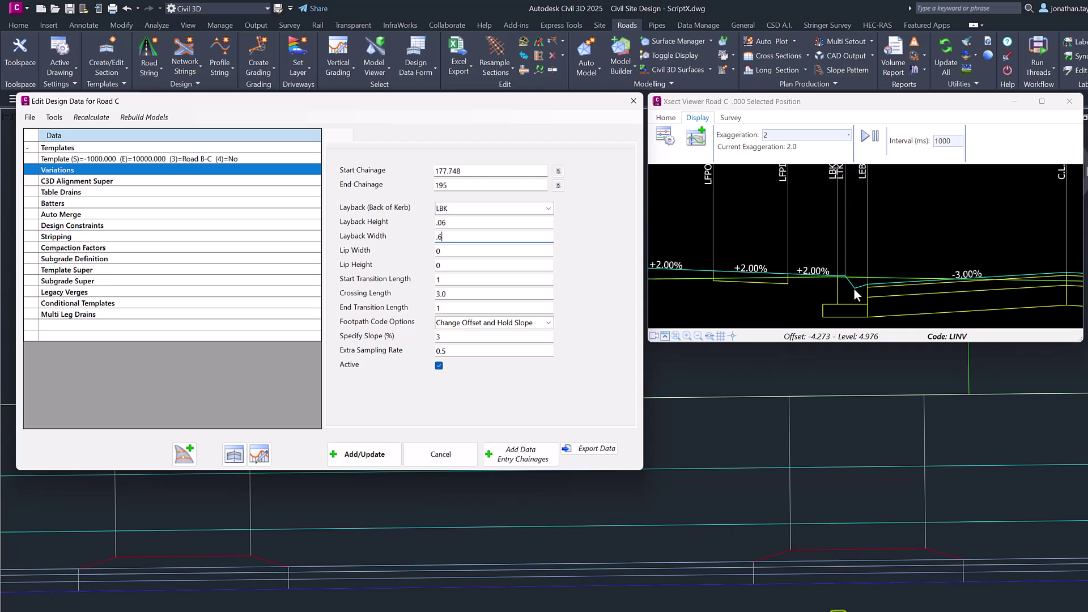
- Set lip width and lip height to 0.03 and crossing length to 3.6
{"action": "left_click", "coordinate": [460, 250]}
{"action": "key", "text": "BackSpace"}
{"action": "type", "text": ".03"}
{"action": "left_click", "coordinate": [448, 270]}
{"action": "type", "text": ".03"}
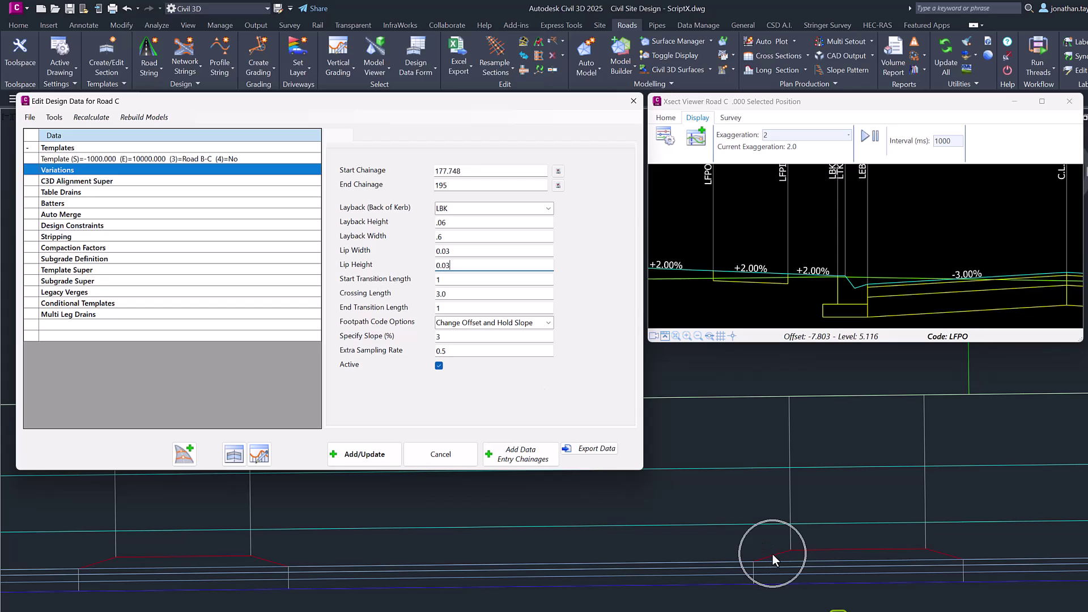
{"action": "left_click", "coordinate": [457, 294]}
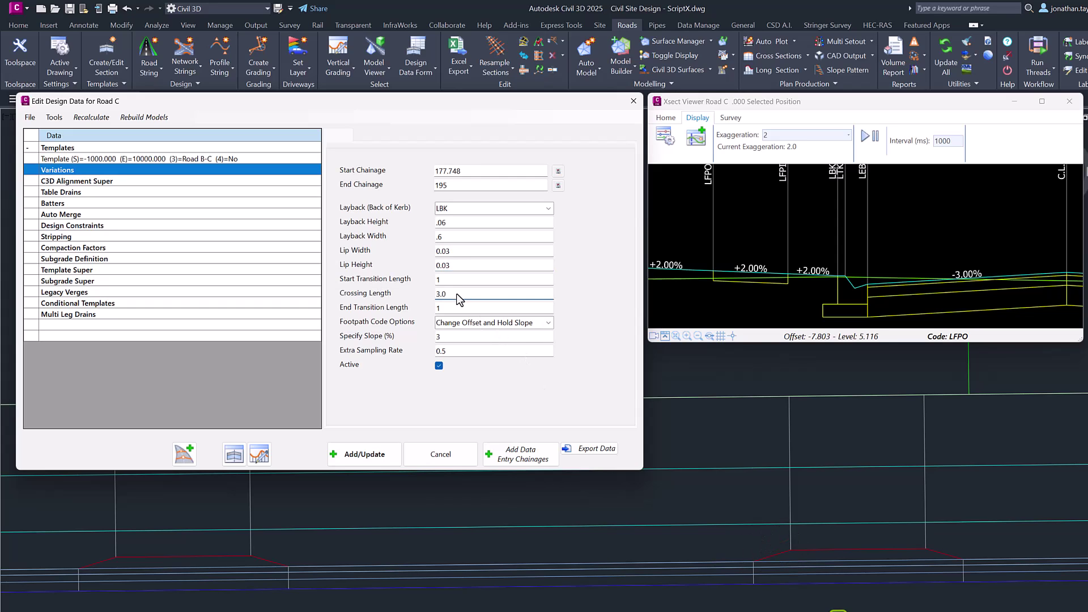
{"action": "key", "text": "BackSpace"}
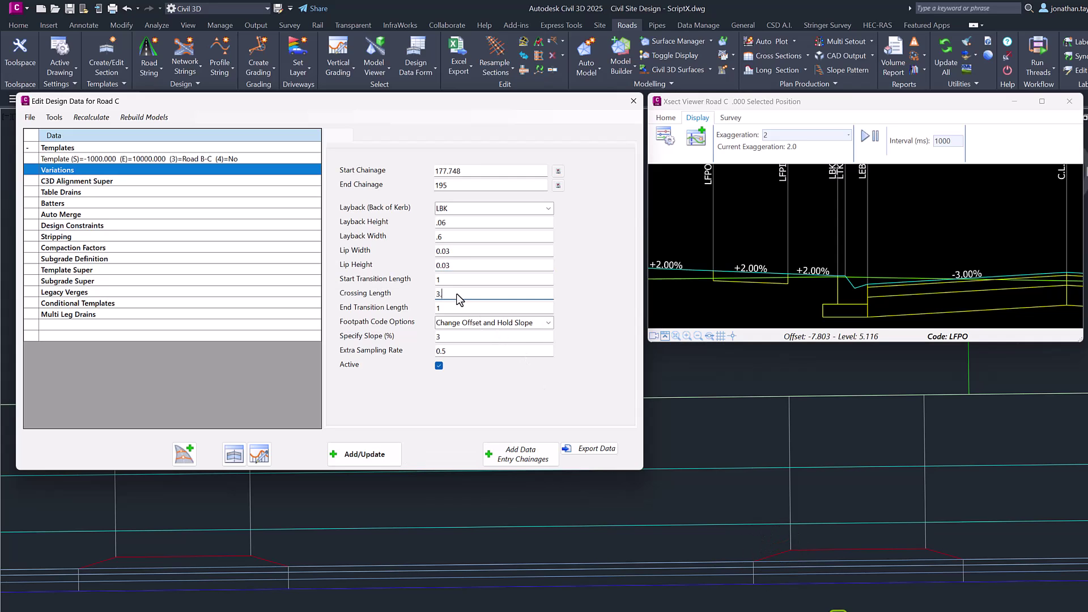
{"action": "type", "text": "6"}
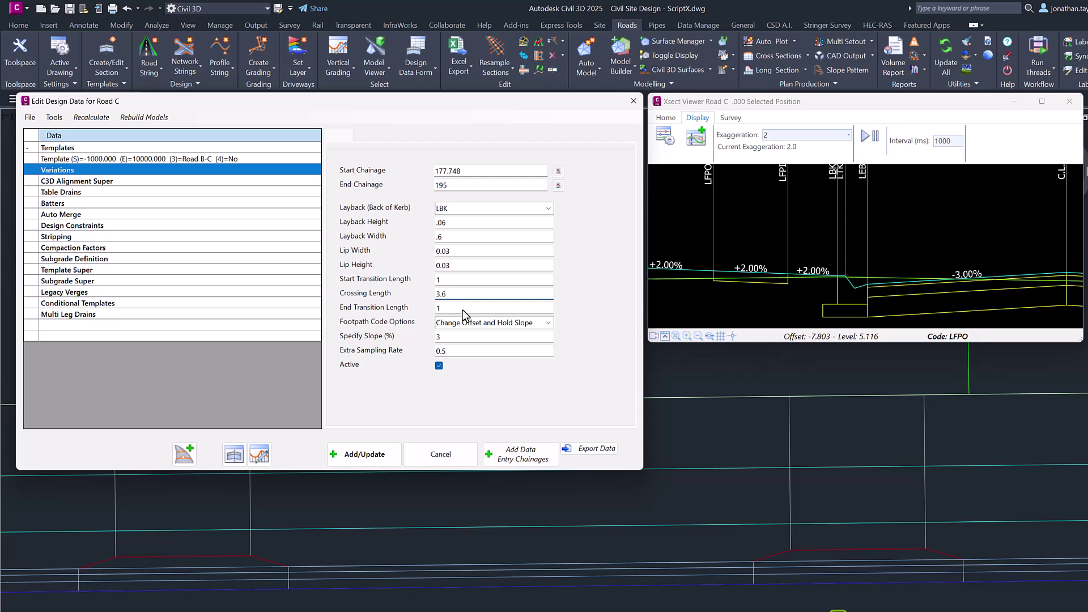
- Leave the footpath code option at Change Offset and Hold Slope after reviewing the choices
{"action": "left_click", "coordinate": [548, 322]}
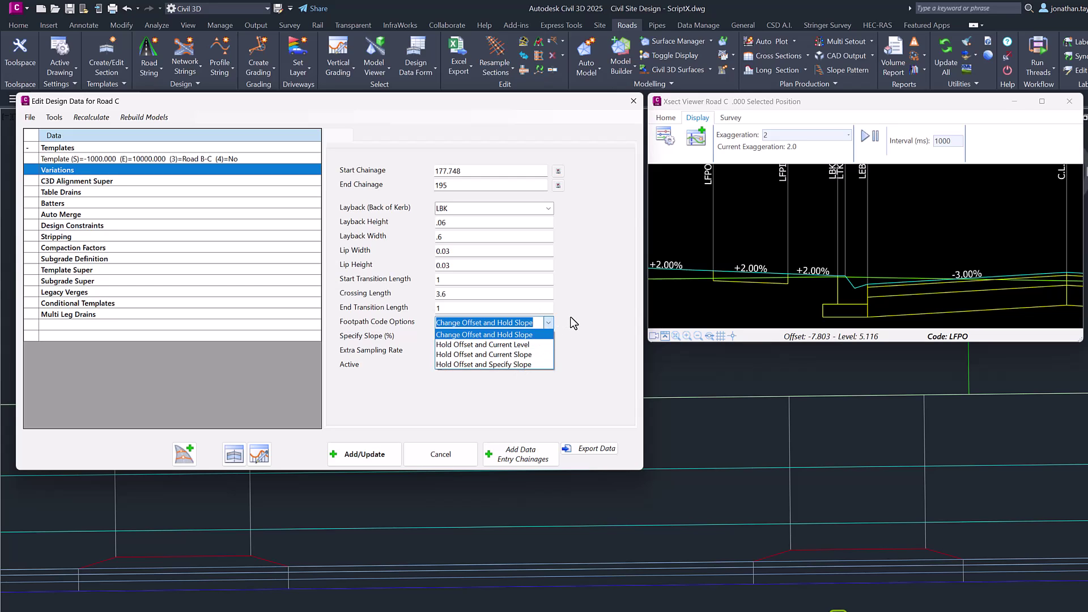
{"action": "left_click", "coordinate": [574, 322]}
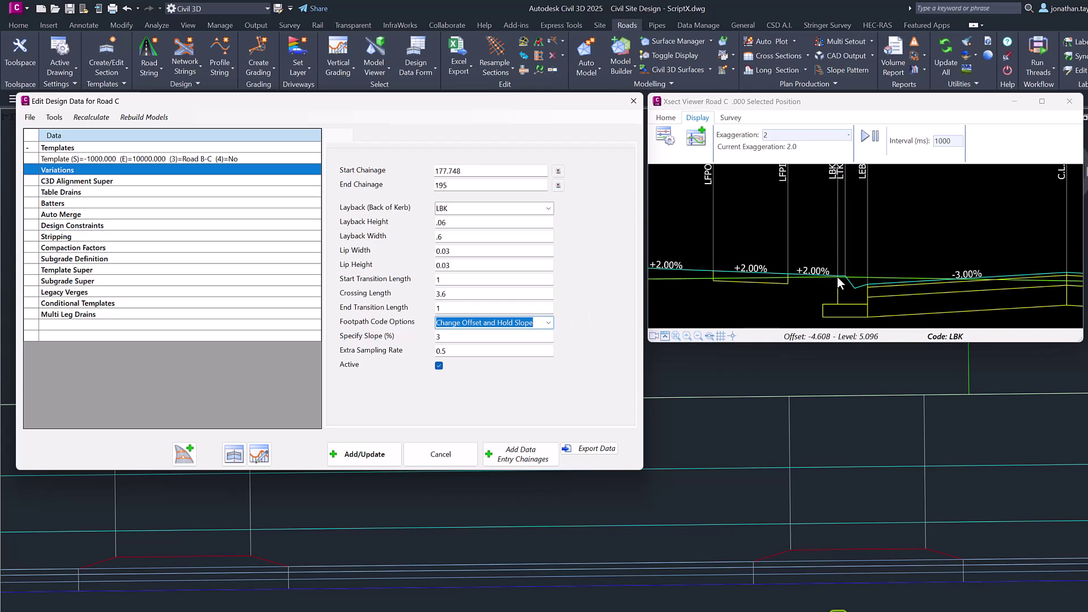
{"action": "left_click", "coordinate": [807, 273]}
- Add the 177.748–195 crossing to Road C, recalculate, and view chainage 180.248's section
{"action": "left_click", "coordinate": [363, 456]}
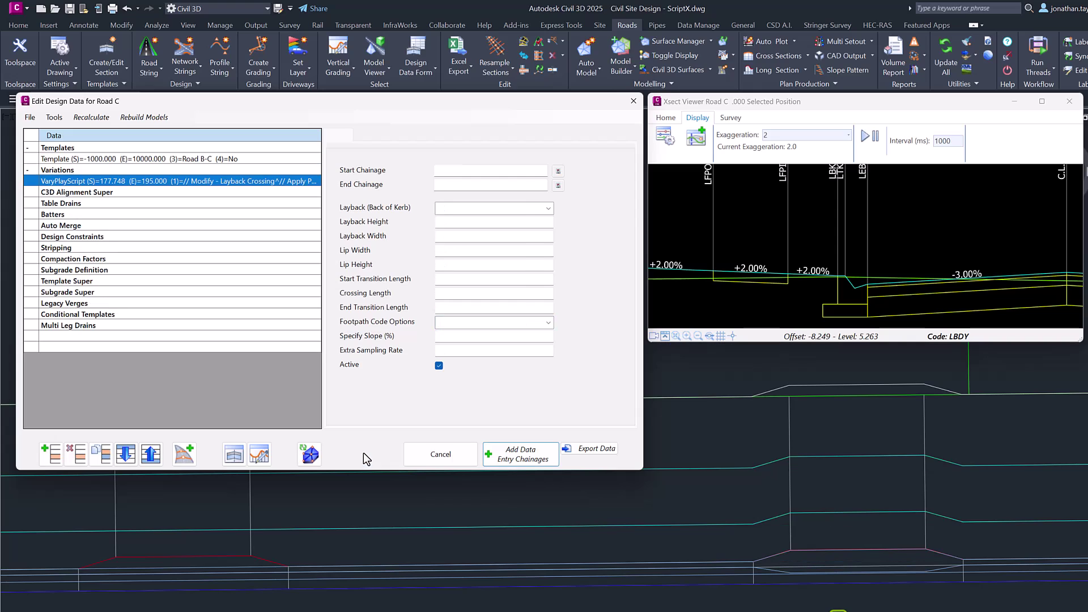
{"action": "left_click", "coordinate": [83, 116]}
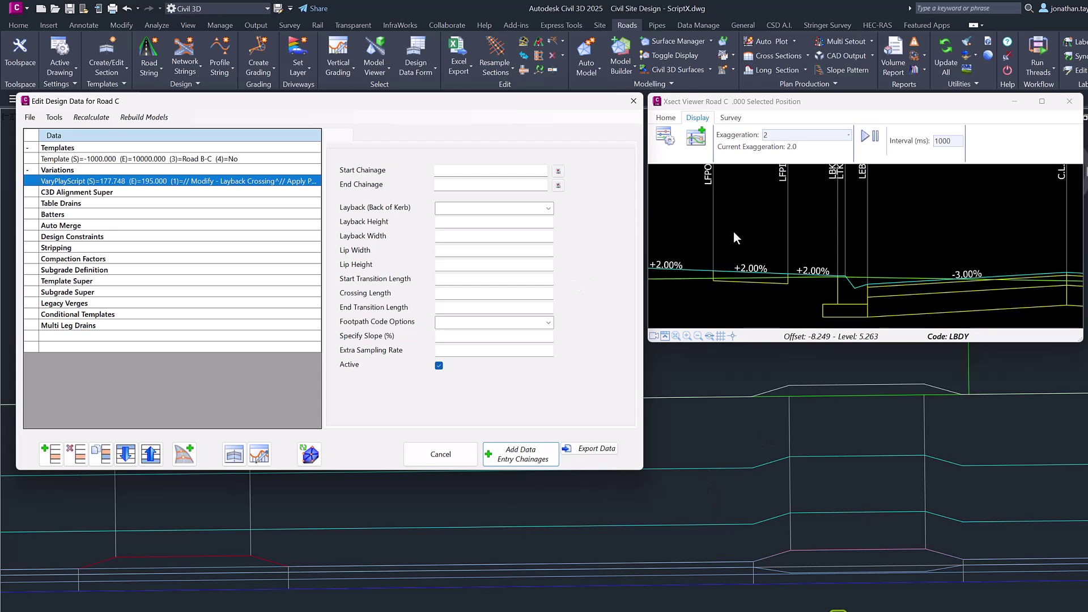
{"action": "left_click", "coordinate": [672, 120]}
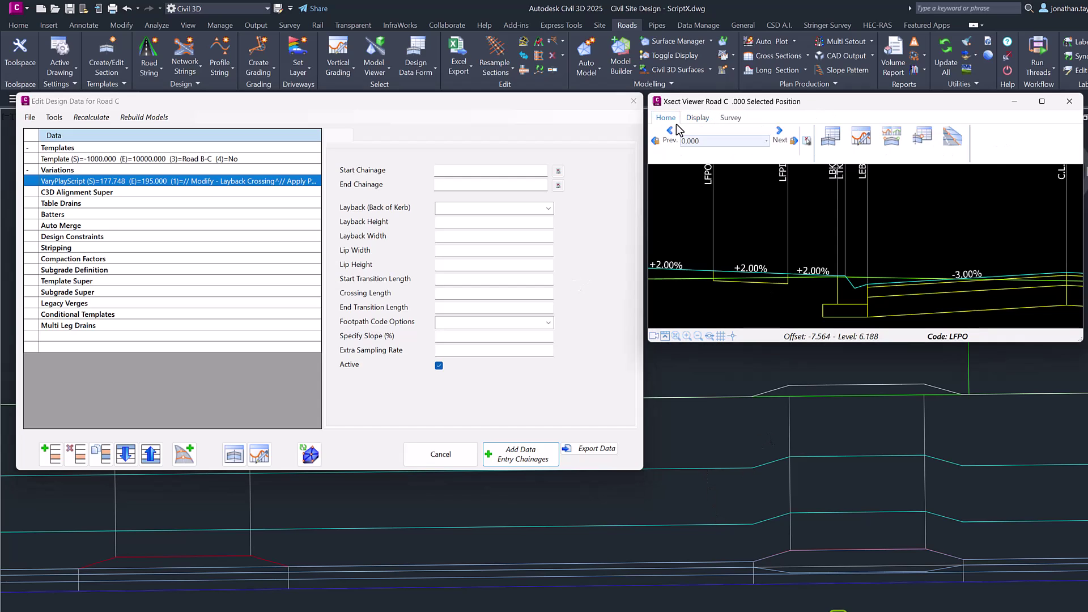
{"action": "left_click", "coordinate": [807, 141]}
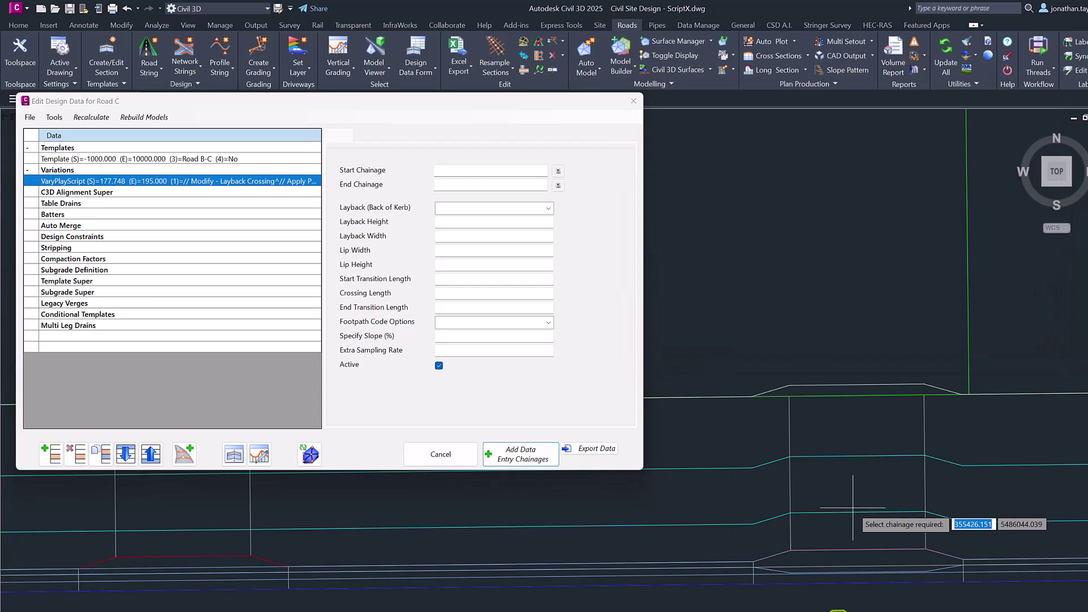
{"action": "left_click", "coordinate": [853, 507]}
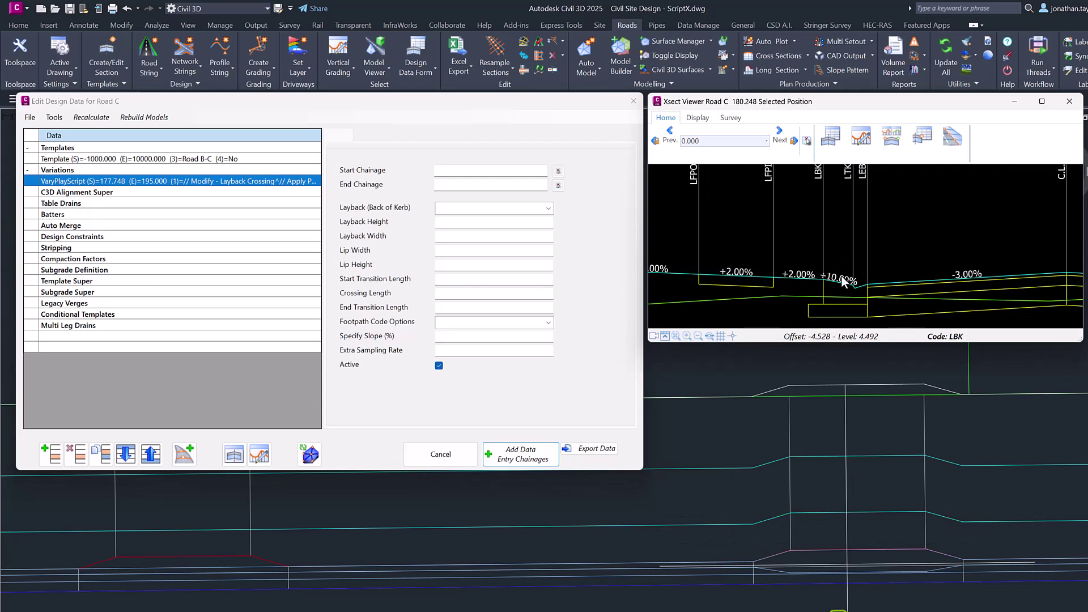
{"action": "scroll", "coordinate": [842, 278], "scroll_direction": "up", "scroll_amount": 3}
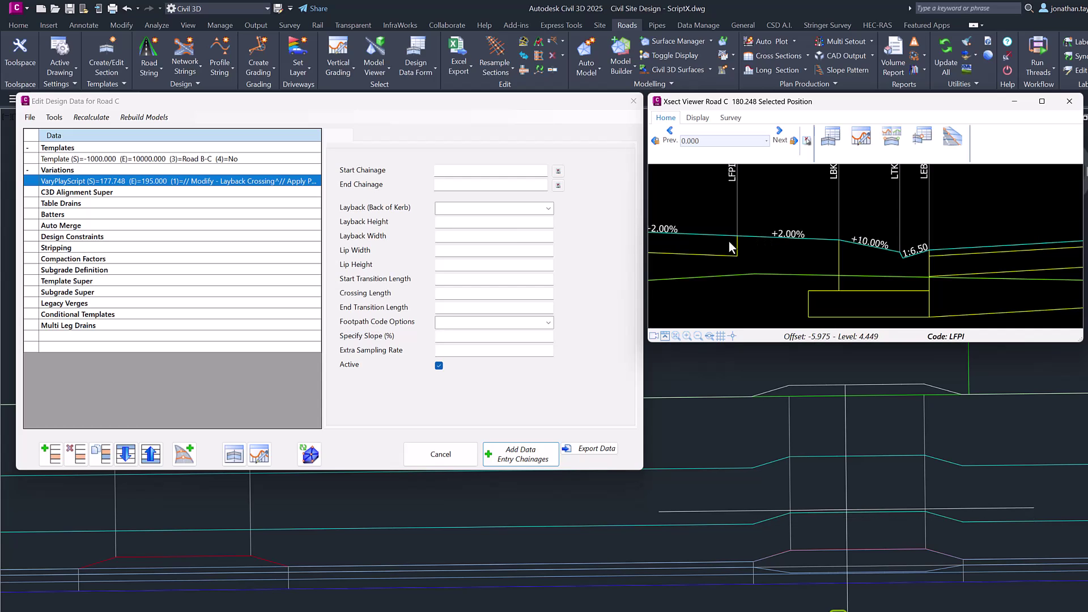
{"action": "scroll", "coordinate": [737, 236], "scroll_direction": "down", "scroll_amount": 1}
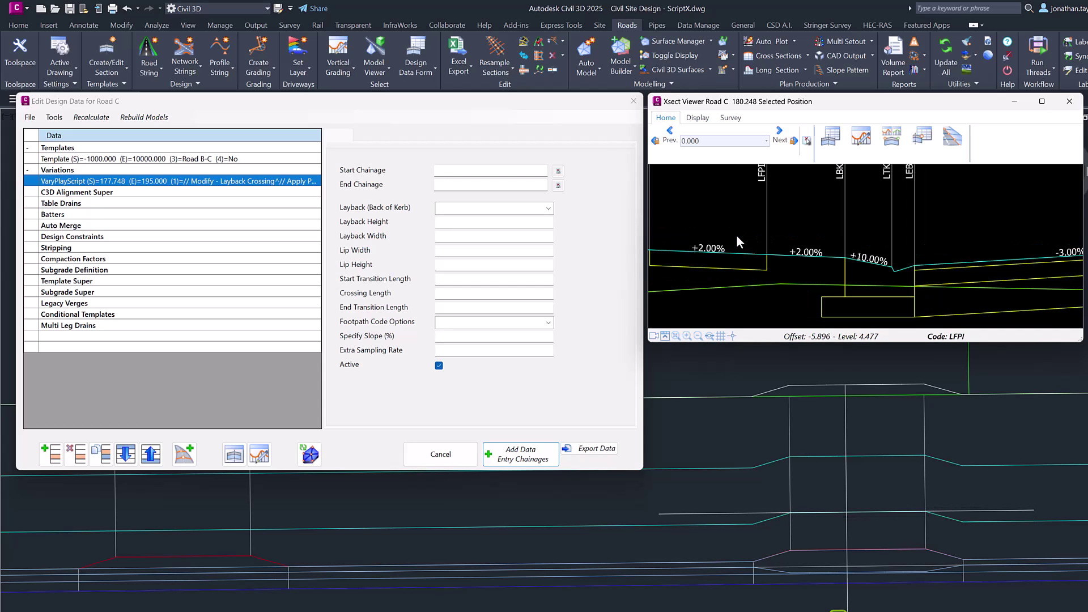
- Apply Hold Offset and Current Level as the crossing's footpath code option
{"action": "left_click", "coordinate": [214, 181]}
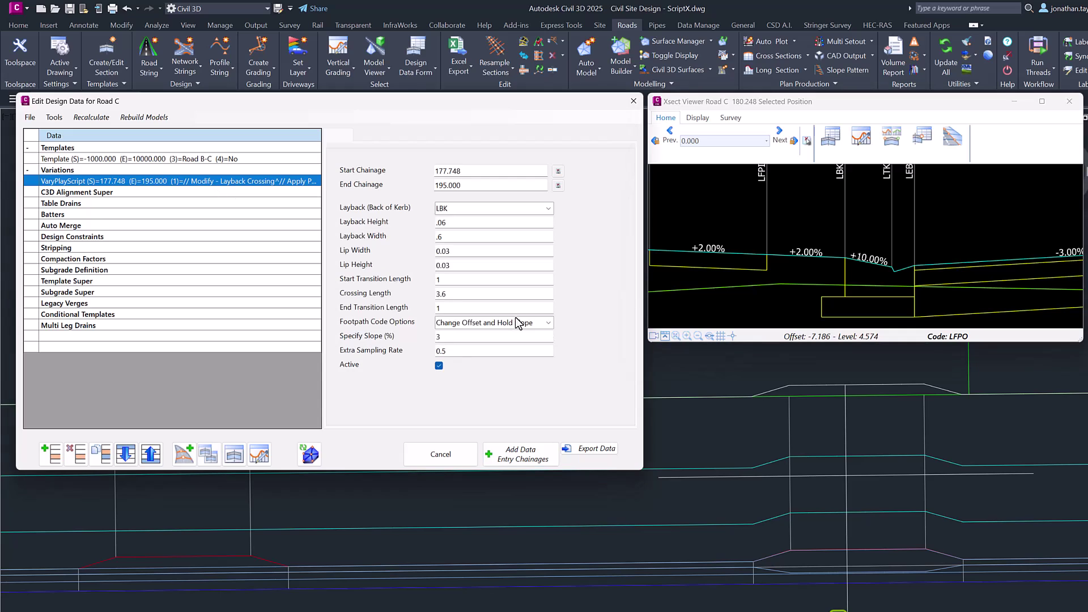
{"action": "left_click", "coordinate": [548, 323]}
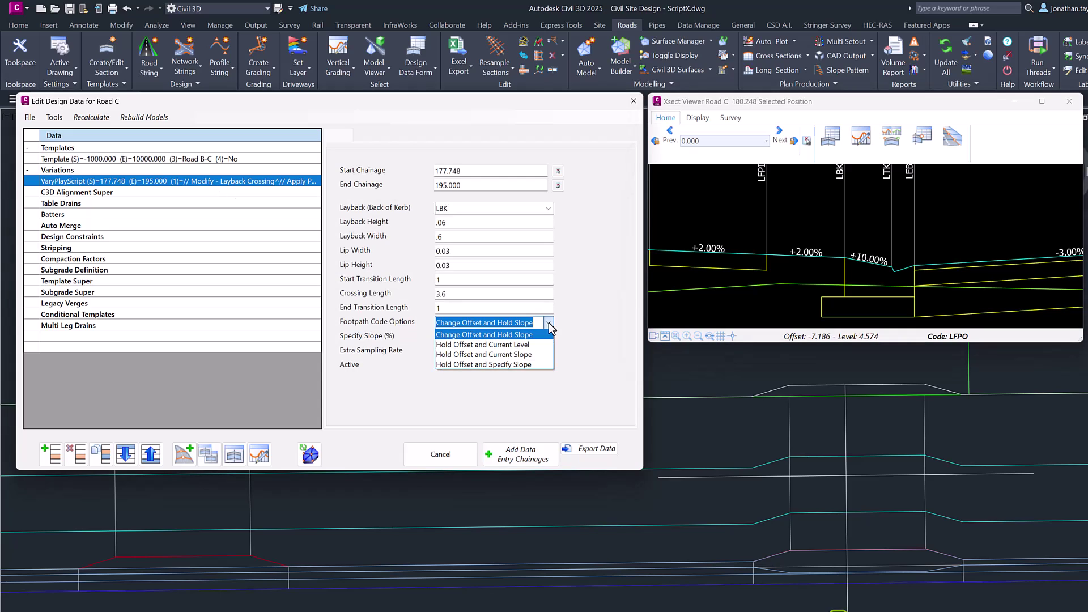
{"action": "left_click", "coordinate": [523, 344]}
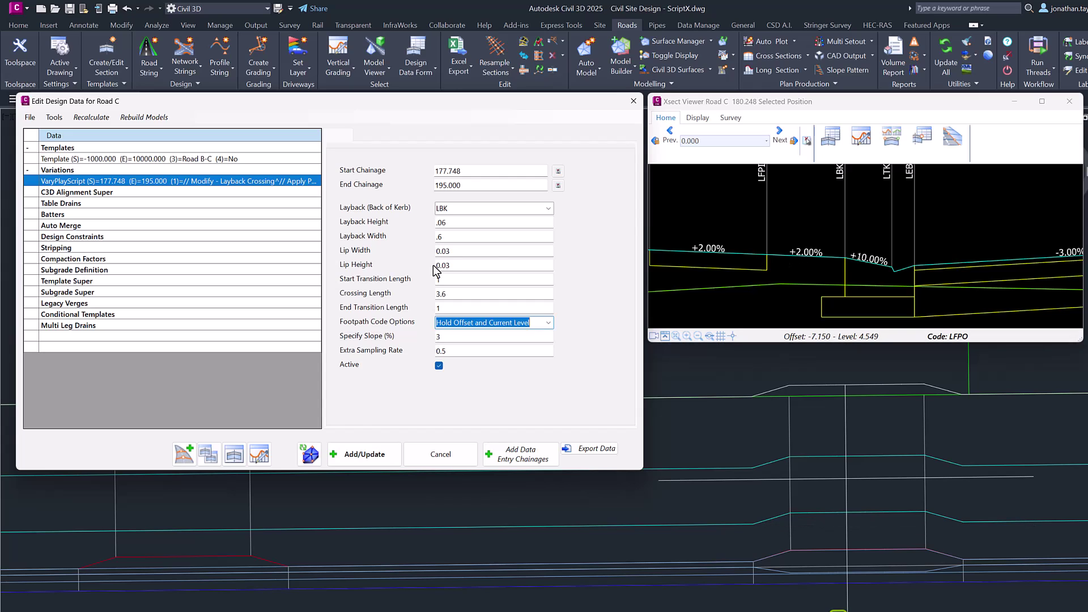
{"action": "left_click", "coordinate": [358, 456]}
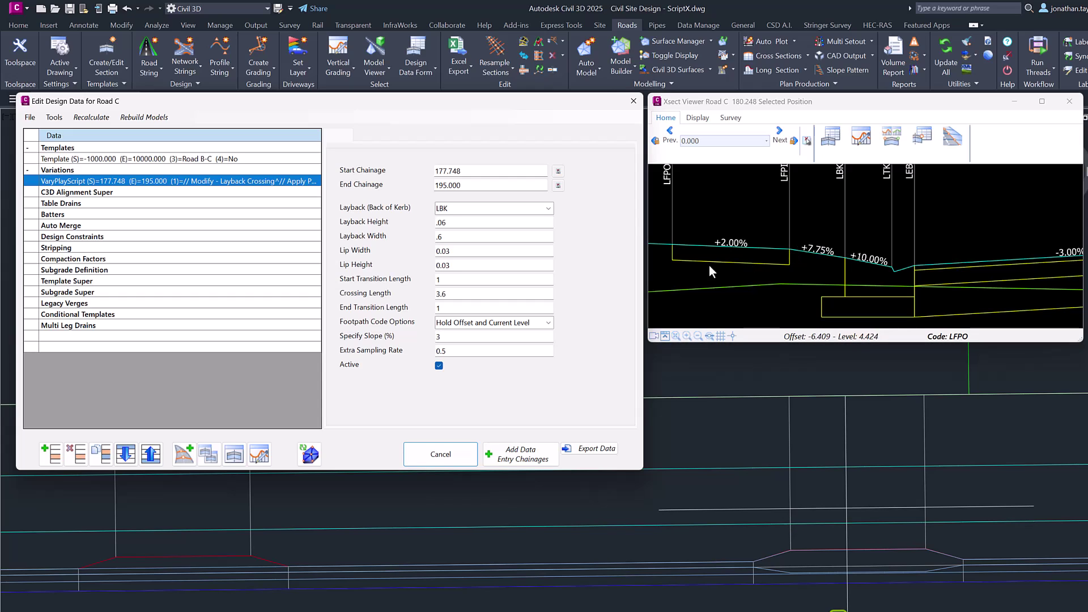
- Switch the footpath code option to Hold Offset and Current Slope and apply it
{"action": "left_click", "coordinate": [548, 322]}
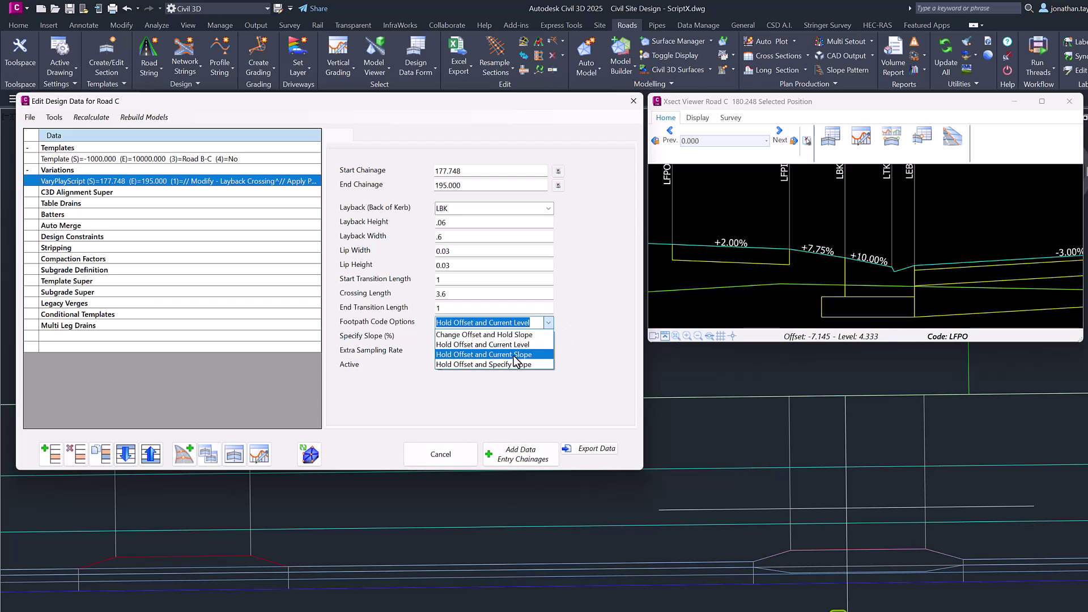
{"action": "left_click", "coordinate": [513, 355]}
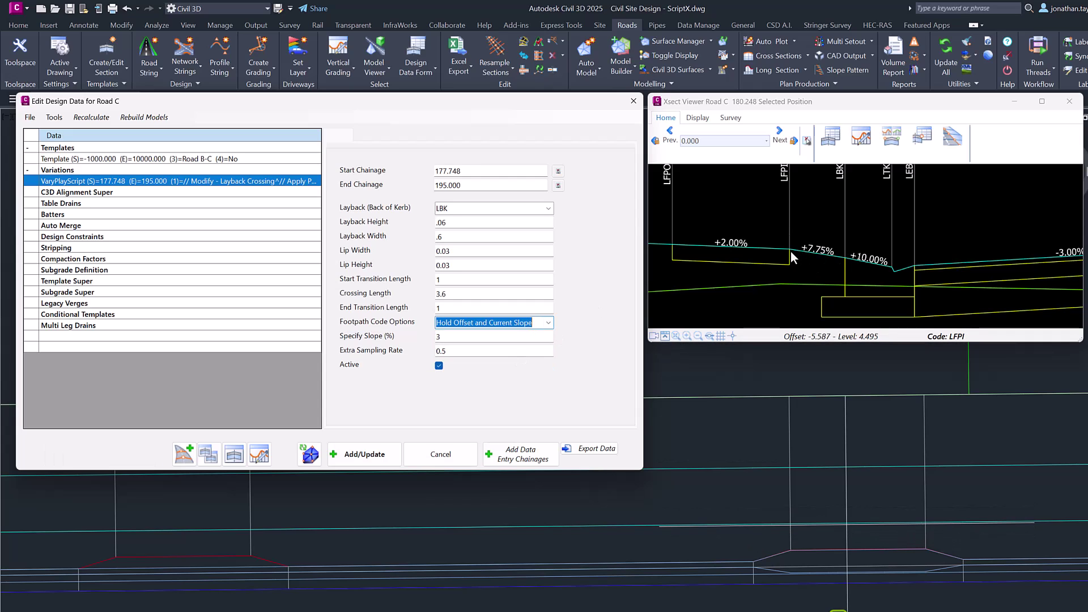
{"action": "left_click", "coordinate": [363, 455]}
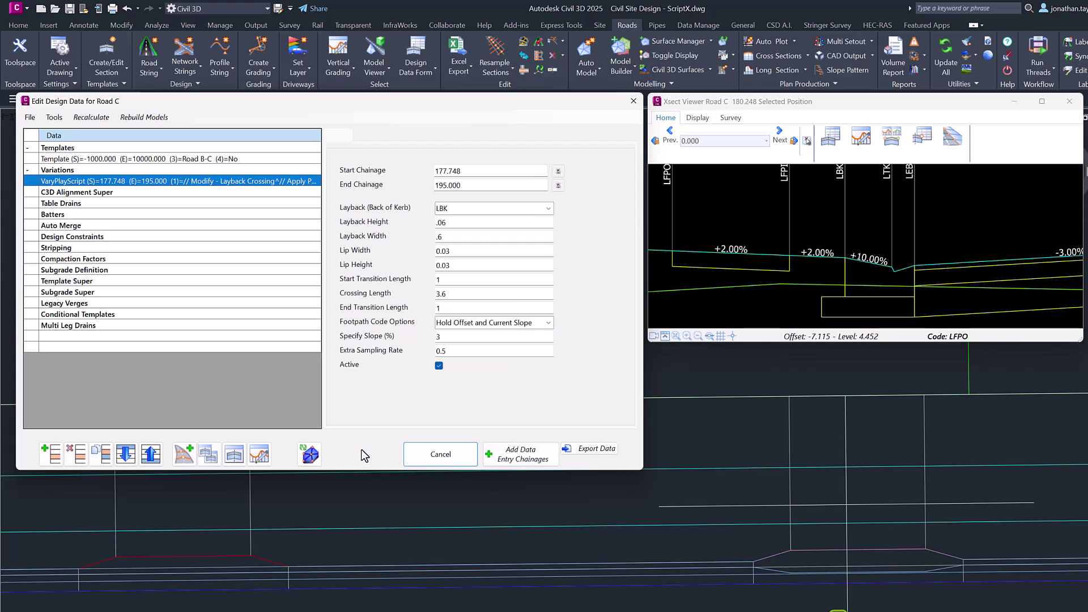
- Apply Hold Offset and Specify Slope with a 3% specified footpath slope
{"action": "left_click", "coordinate": [547, 322]}
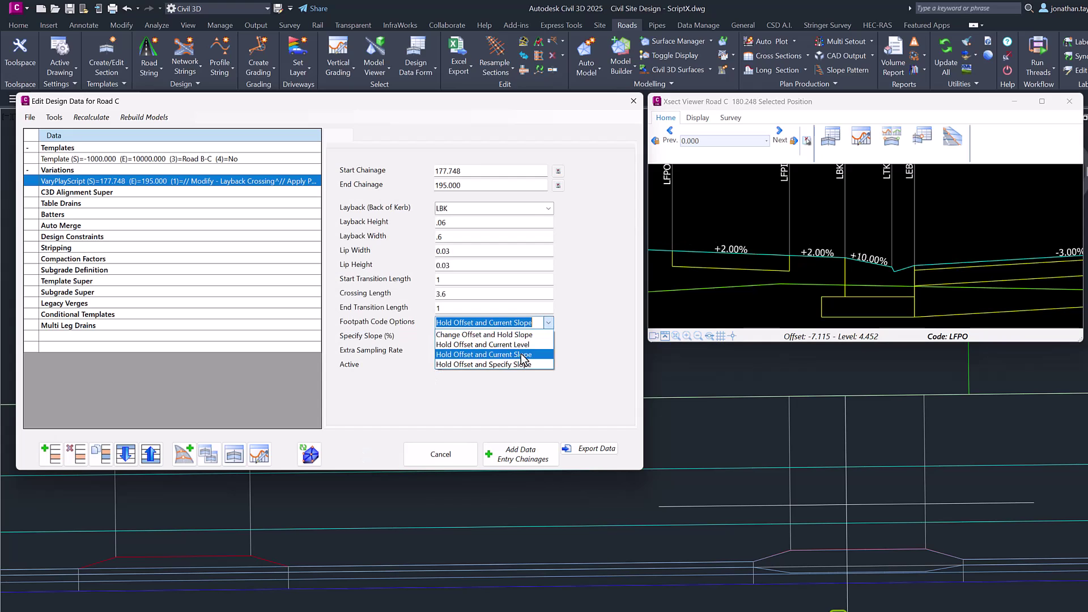
{"action": "left_click", "coordinate": [509, 365]}
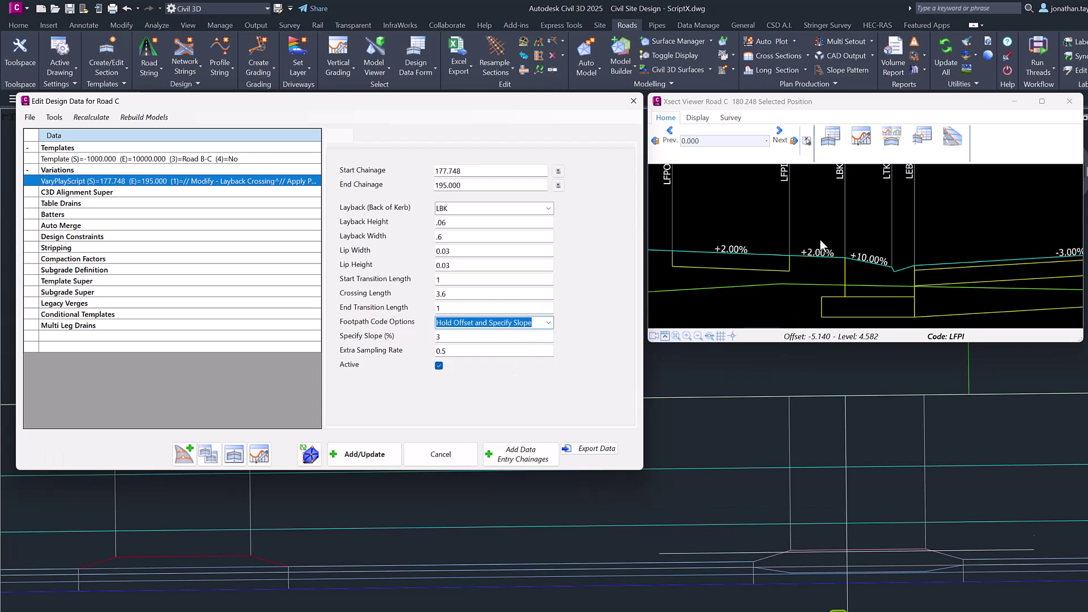
{"action": "left_click", "coordinate": [814, 254]}
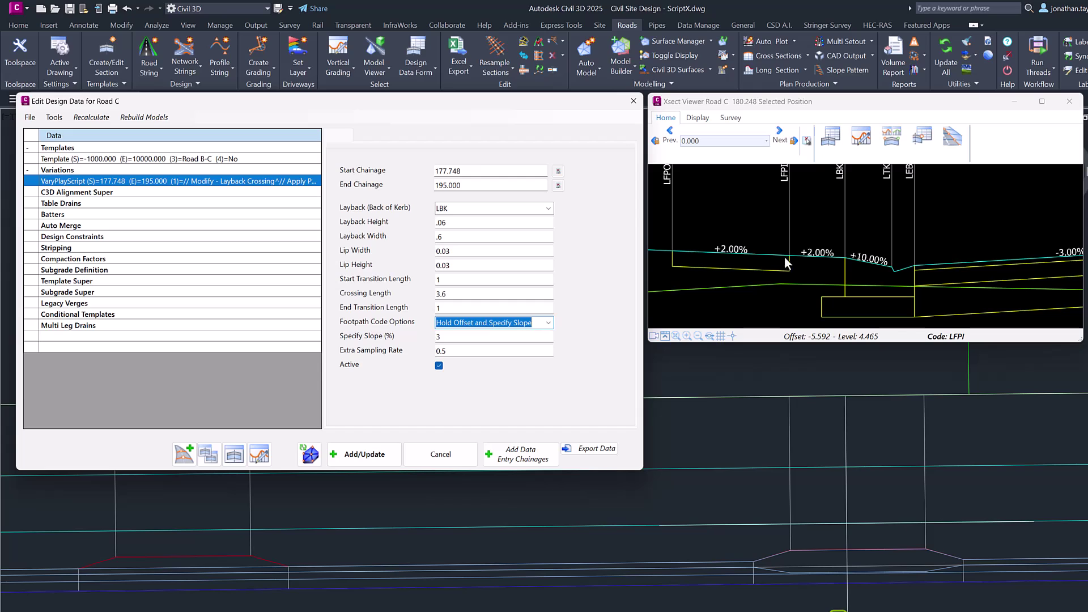
{"action": "left_click", "coordinate": [445, 337]}
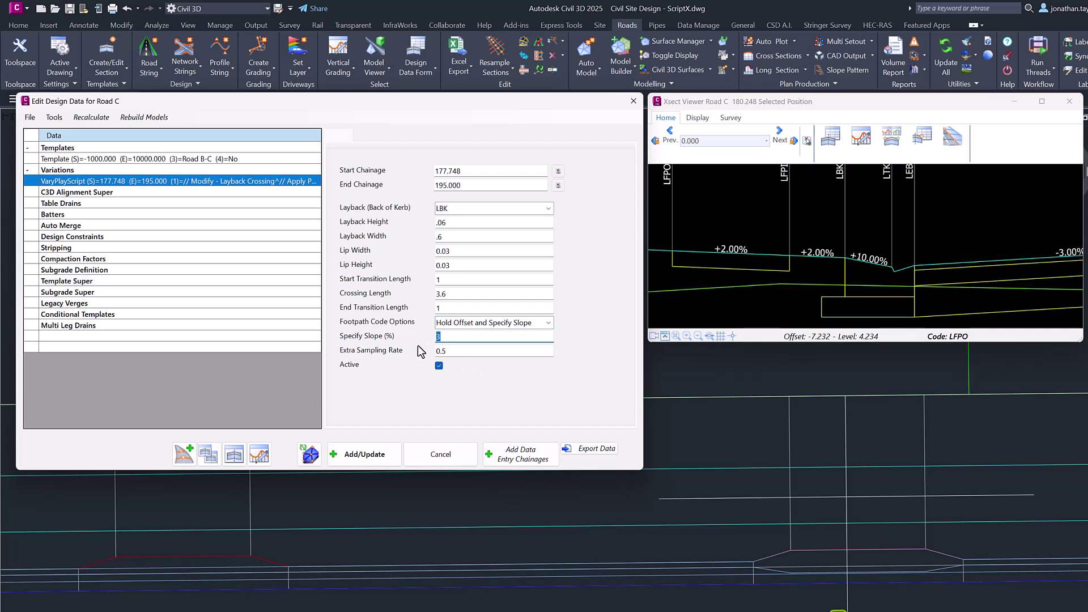
{"action": "key", "text": "ctrl+a"}
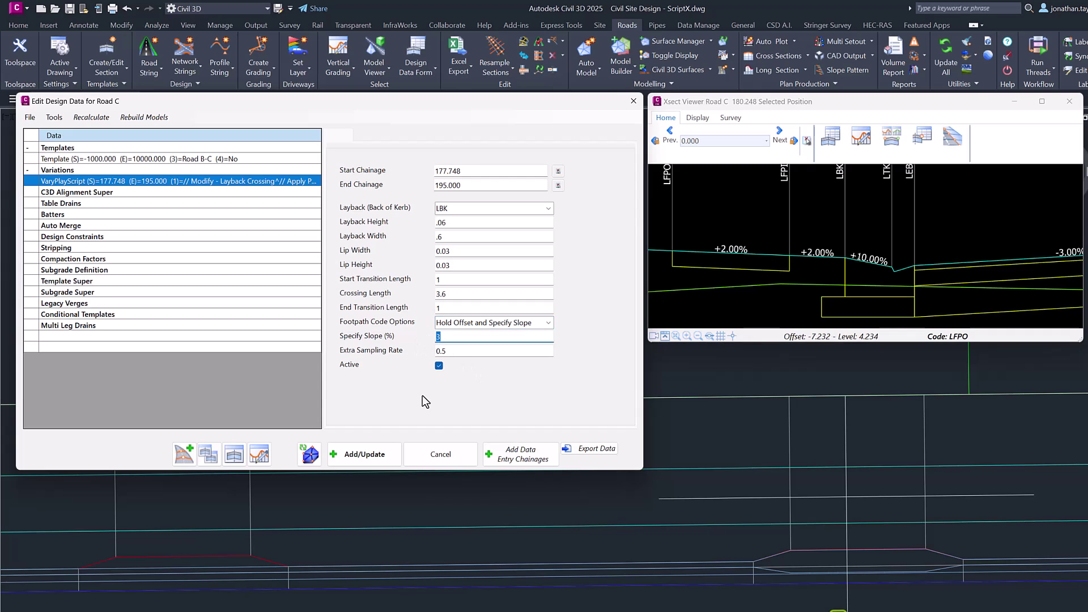
{"action": "left_click", "coordinate": [377, 459]}
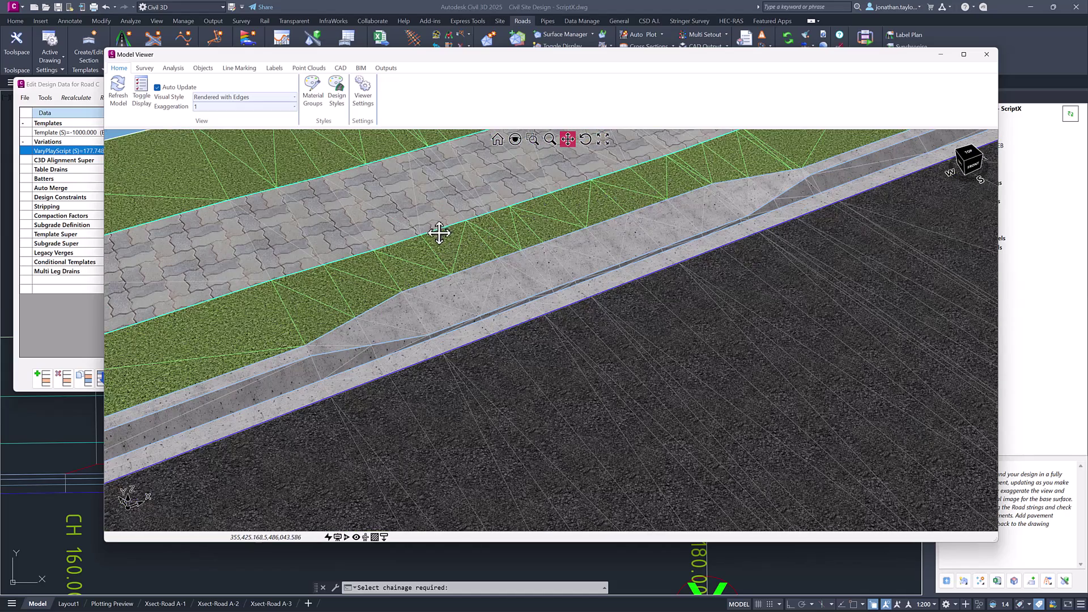
- Pan the 3D model to look along Road C's footpath at the lowered layback crossing
{"action": "left_click_drag", "start_coordinate": [439, 233], "coordinate": [247, 416]}
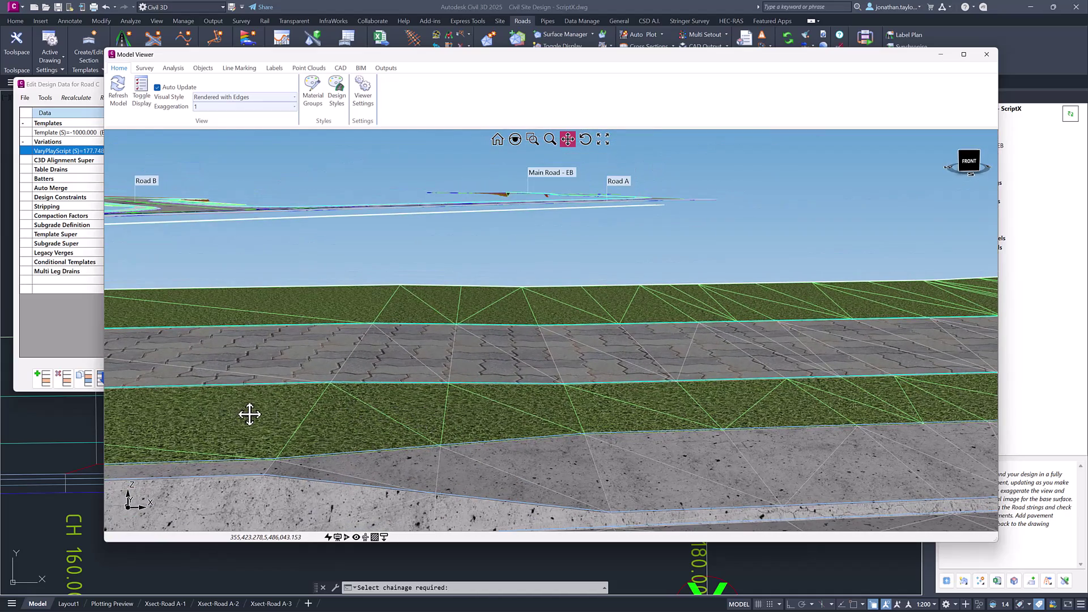